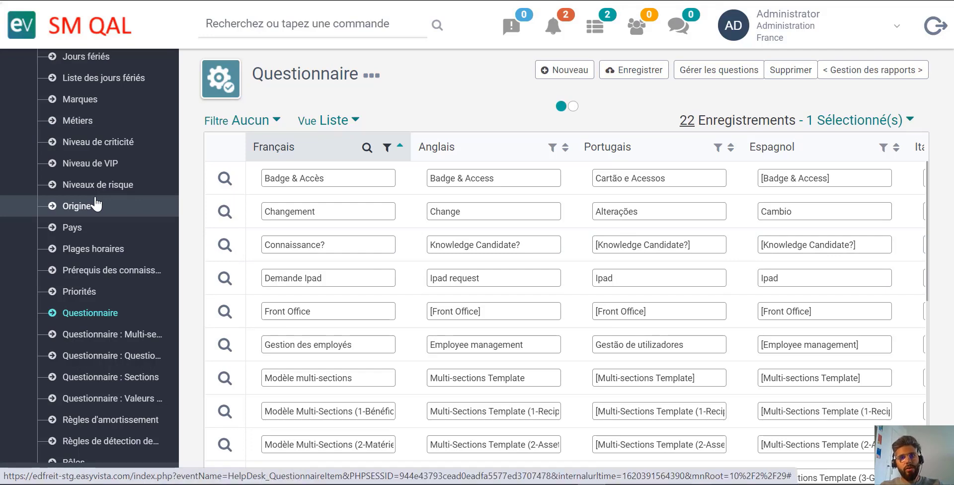
- Open the question management of the Gestion des employés questionnaire from the Questionnaire reference list
scroll(97, 204, "down", 2)
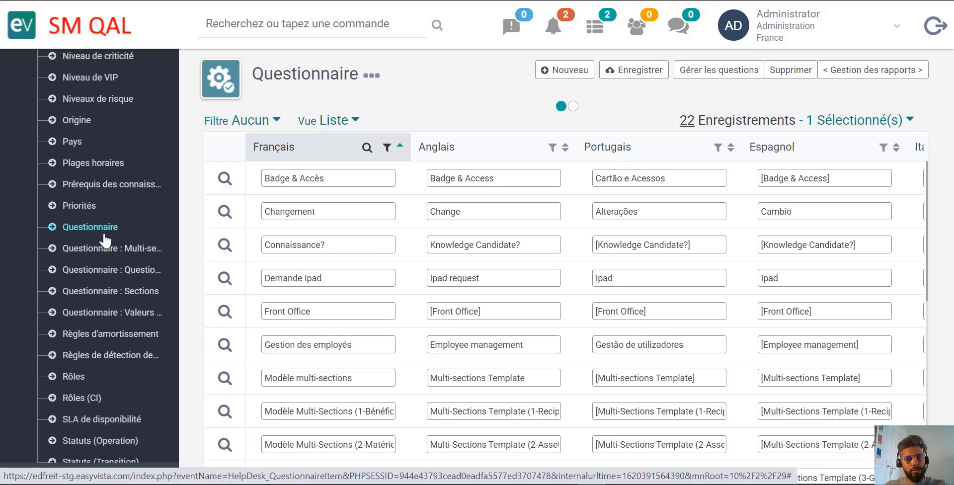
left_click(107, 270)
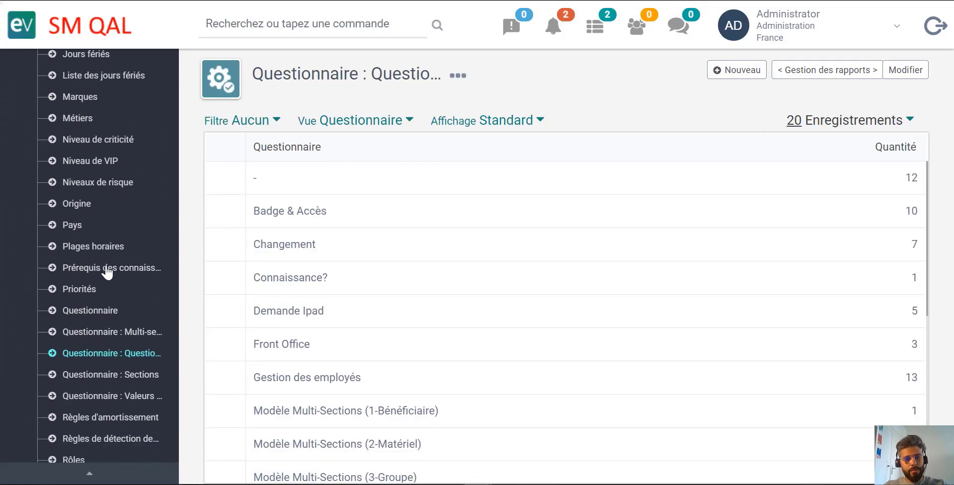
left_click(105, 310)
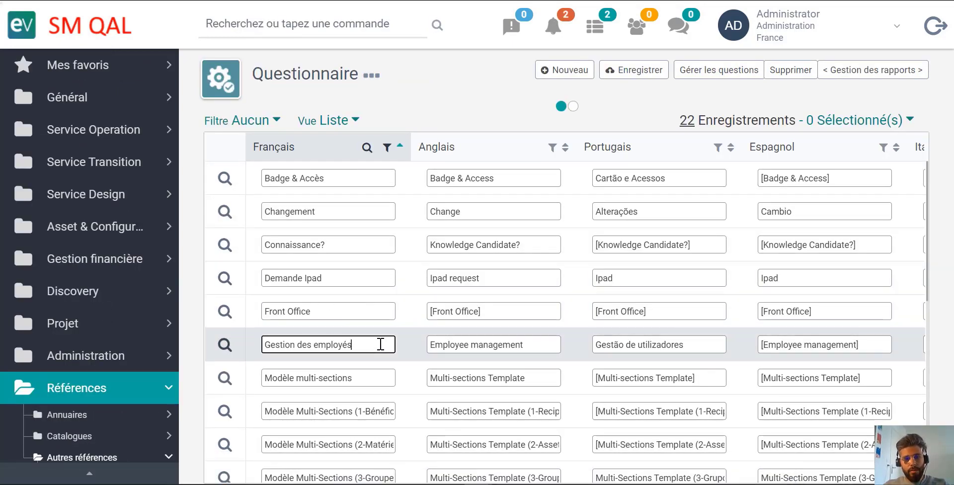
left_click(381, 344)
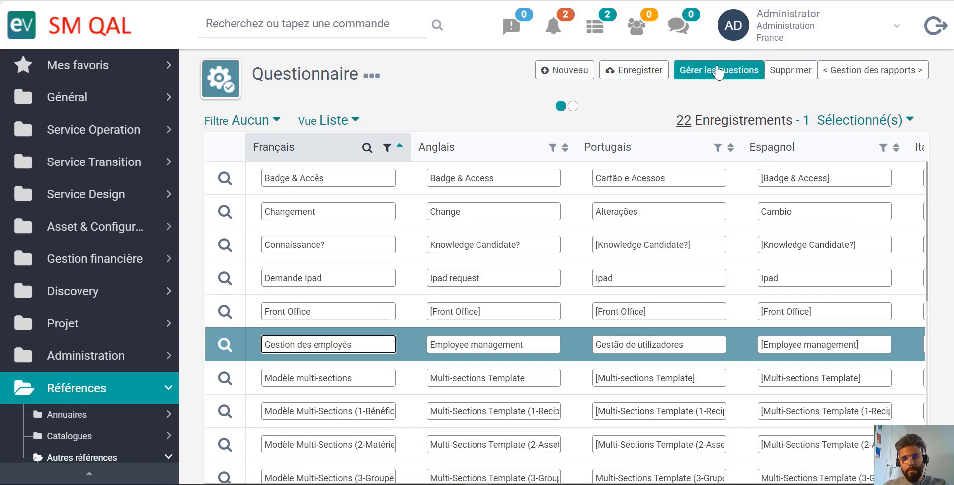
left_click(719, 72)
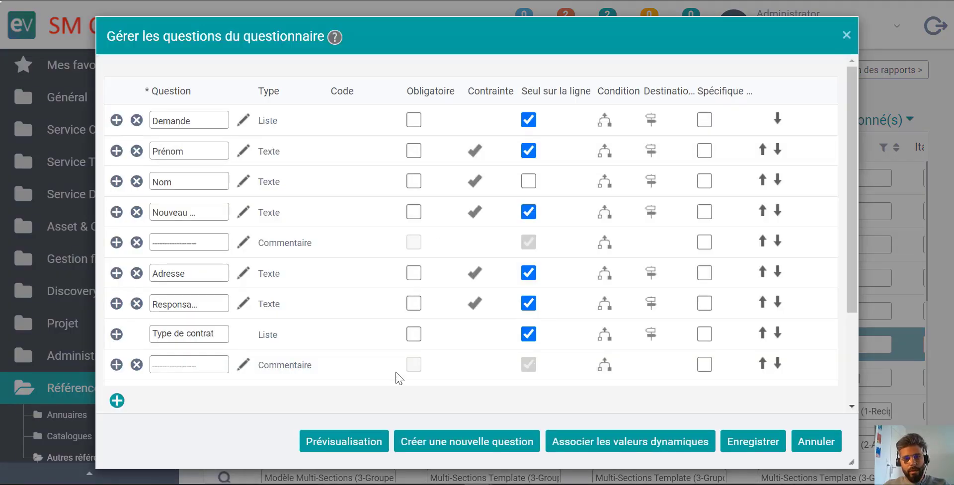
- Start a new question for the questionnaire with the code 1 and the label Description
left_click(426, 449)
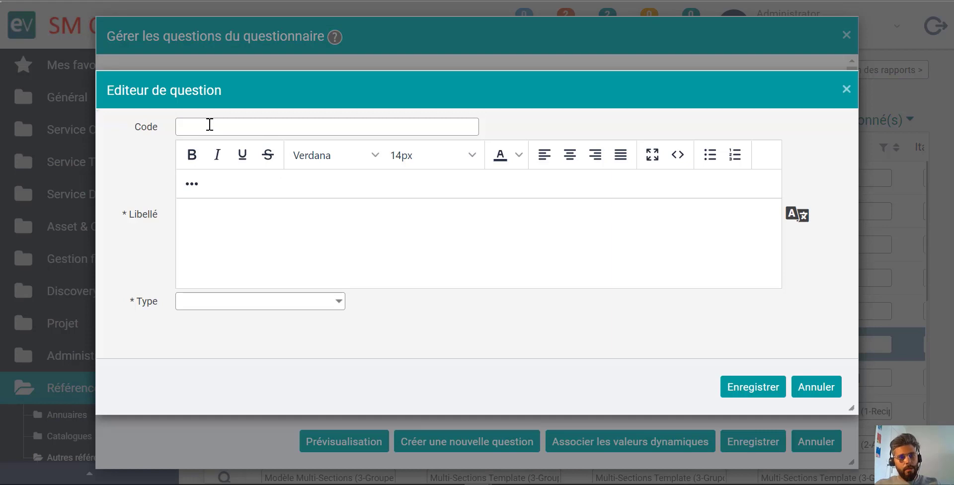
left_click(210, 125)
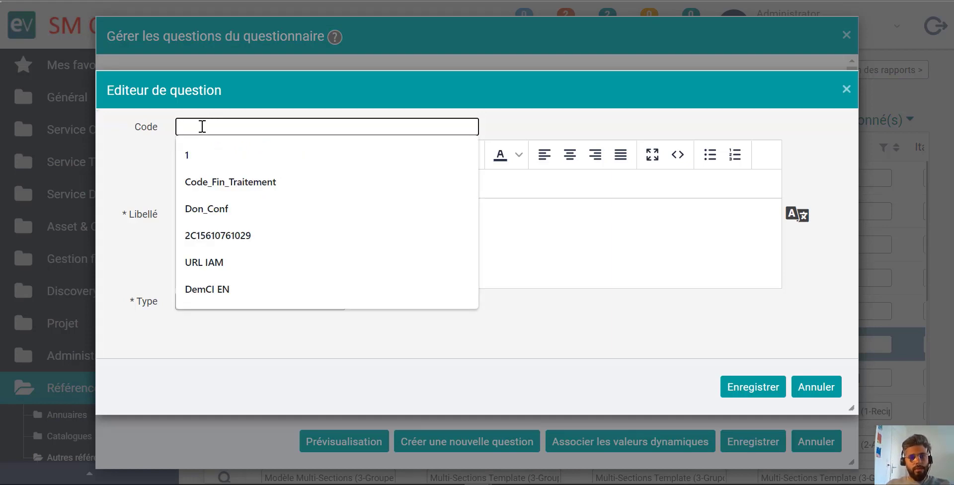
left_click(201, 149)
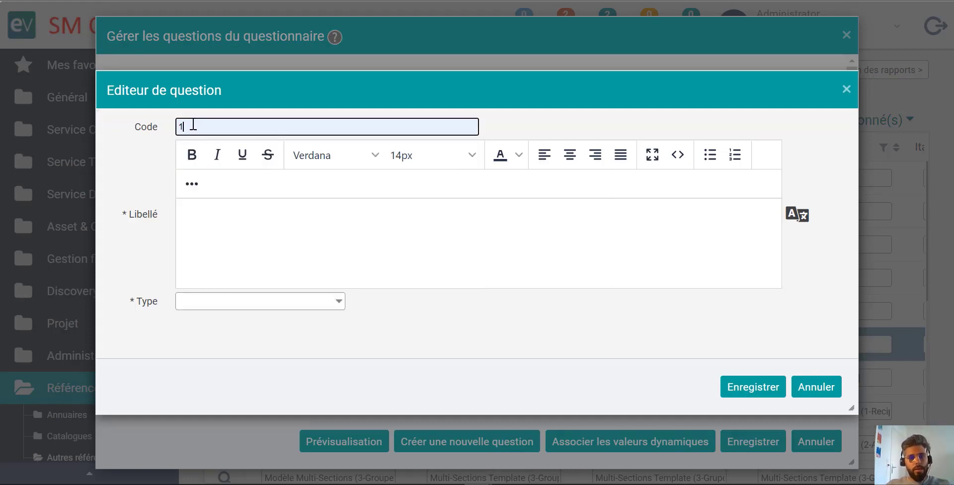
left_click_drag(135, 127, 161, 127)
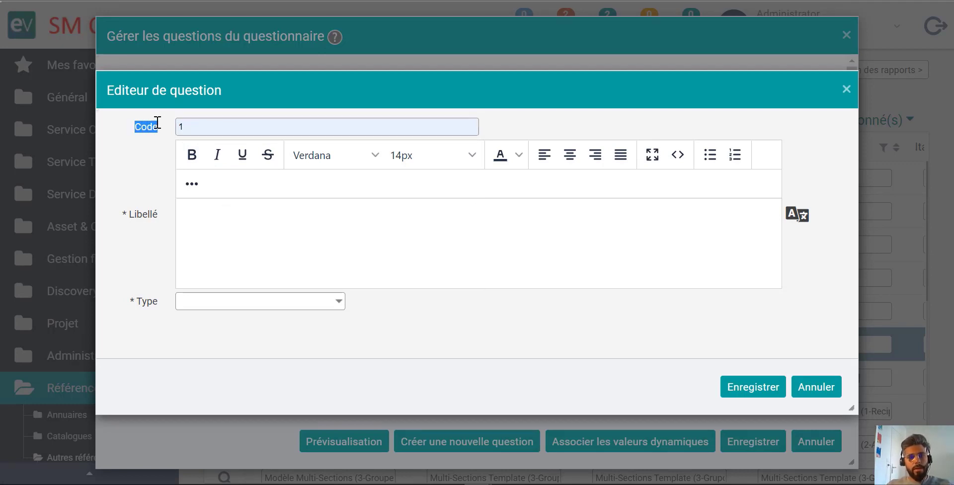
left_click(204, 231)
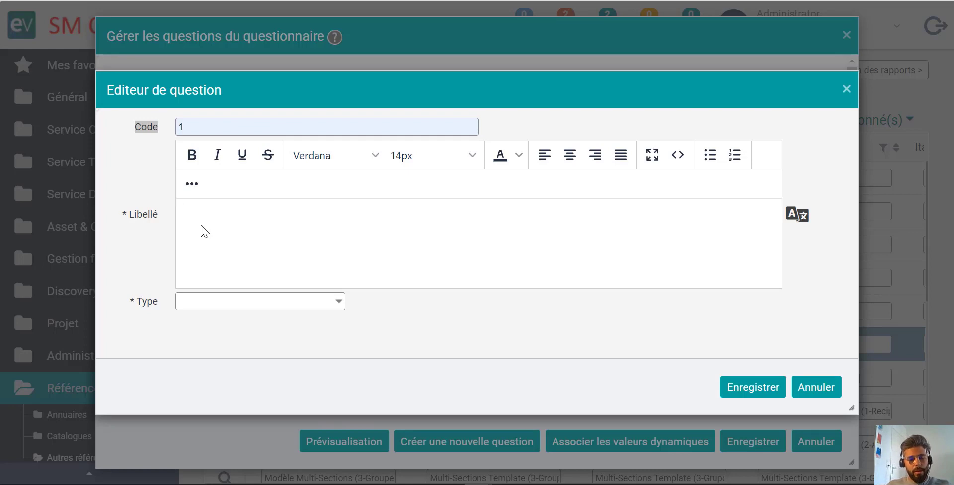
type("Description")
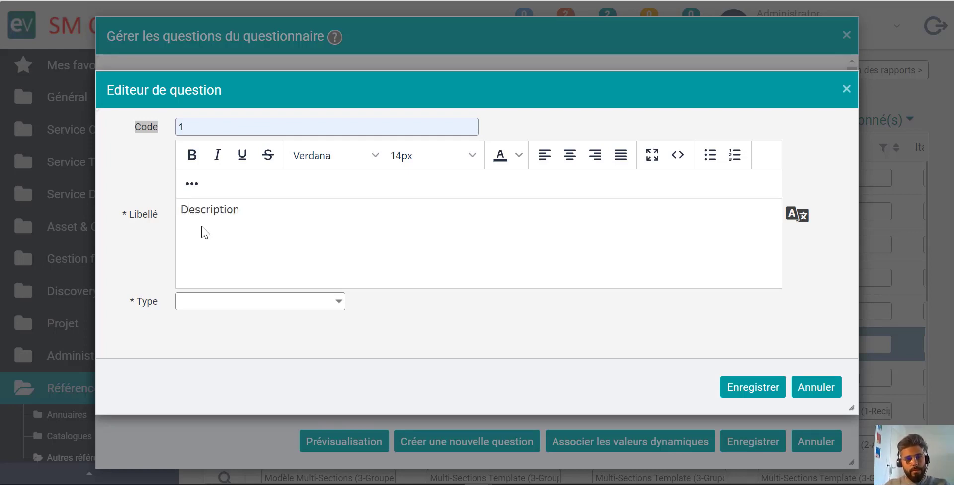
- Set the new question's type to Mémo and save the question
left_click(229, 303)
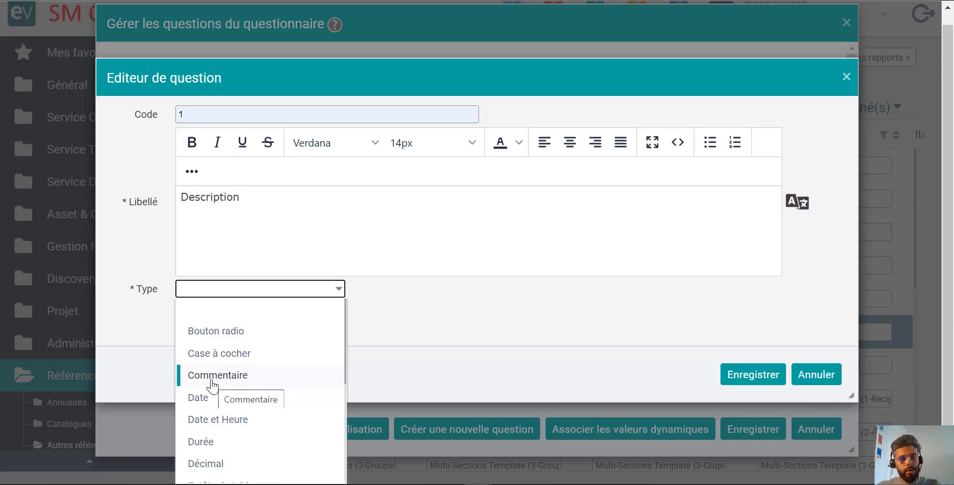
scroll(212, 385, "down", 5)
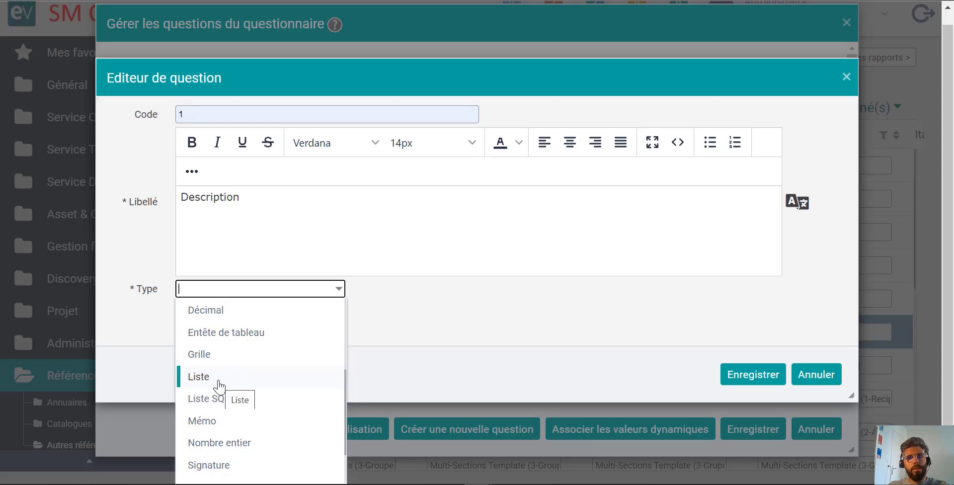
scroll(219, 385, "down", 1)
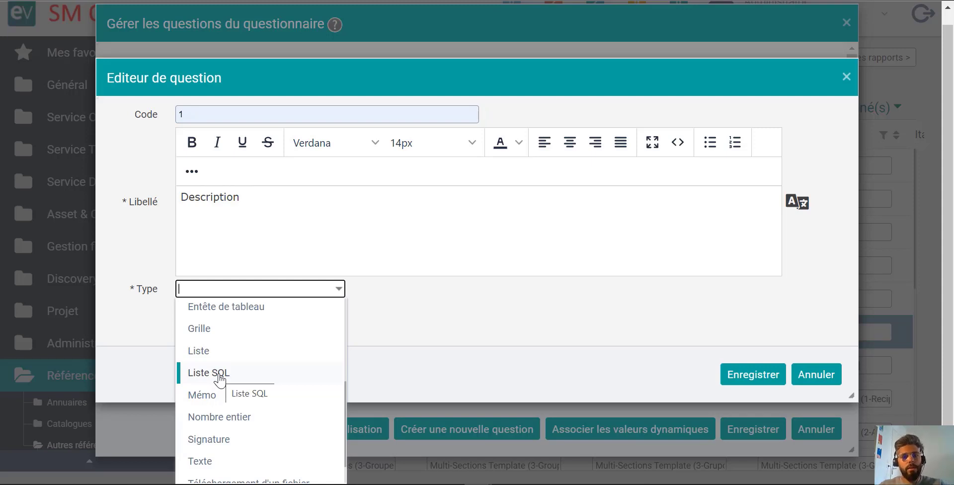
scroll(219, 380, "down", 1)
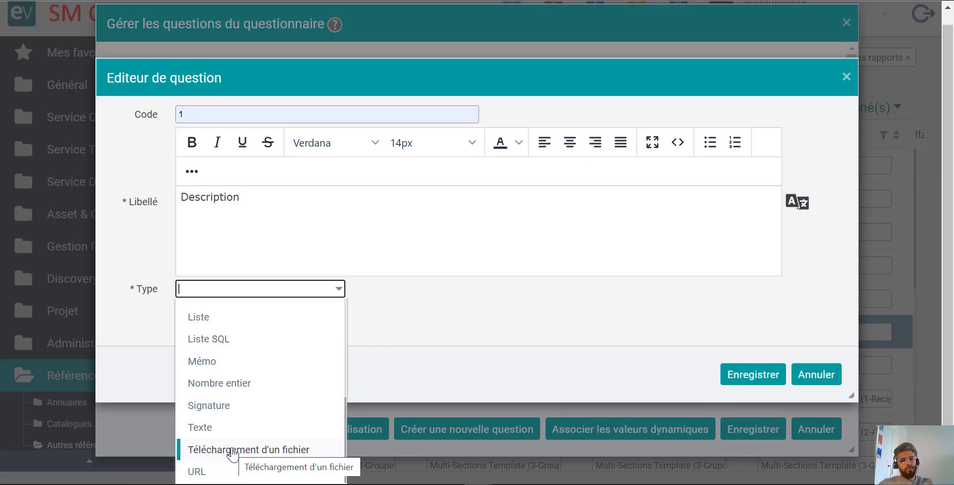
left_click(222, 366)
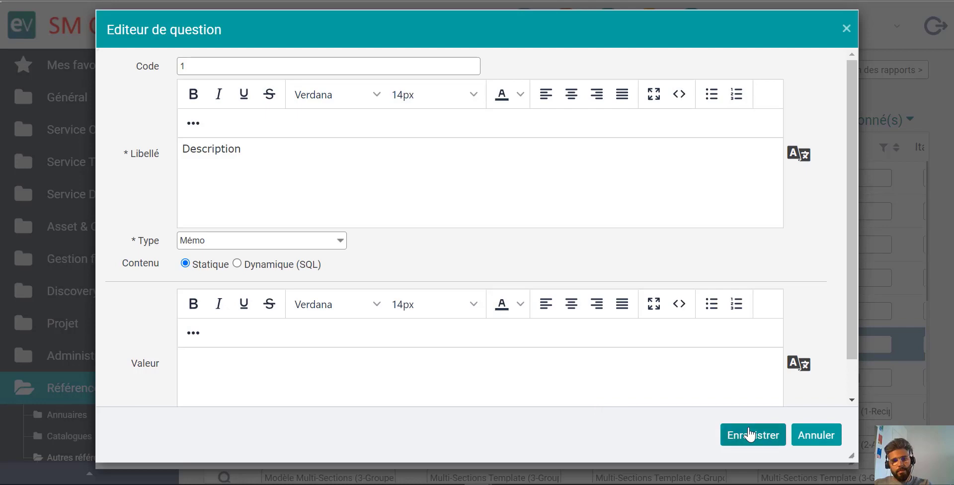
left_click(750, 434)
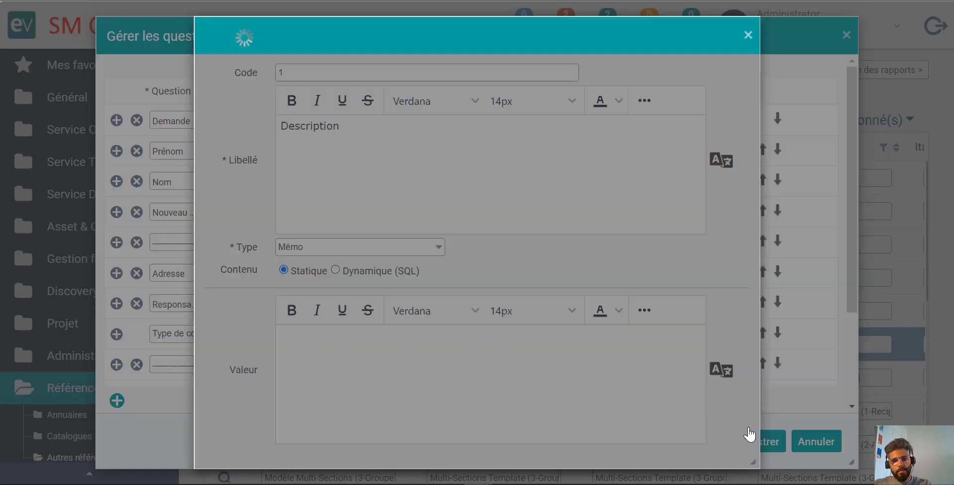
- Preview the Gestion des employés questionnaire, return to its question list and save it
scroll(435, 373, "down", 2)
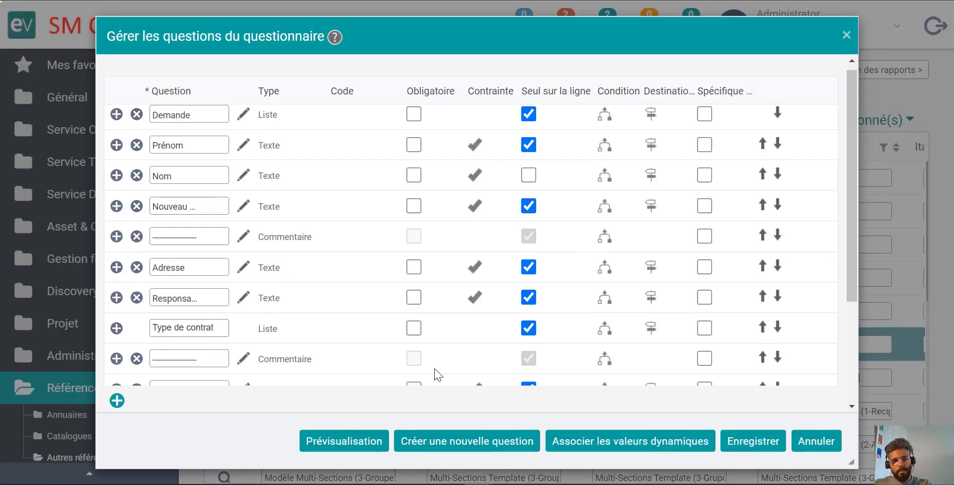
scroll(337, 252, "down", 4)
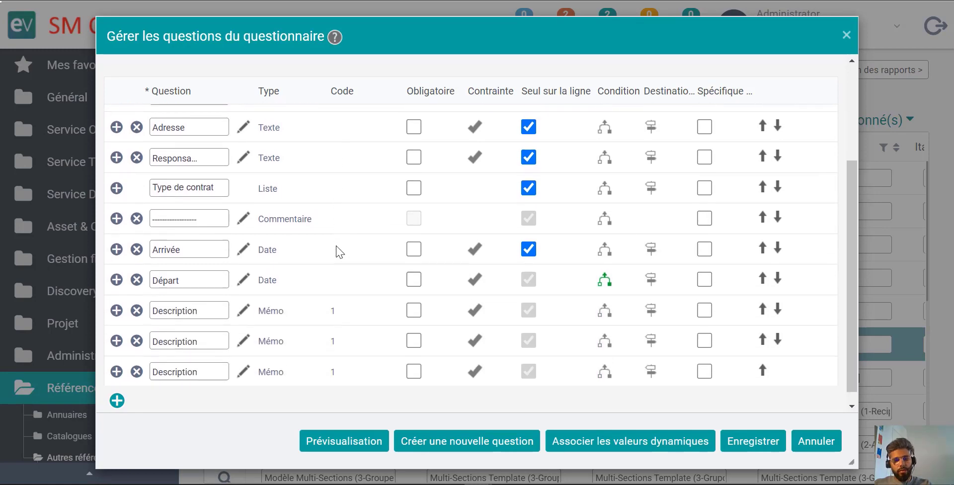
left_click(354, 440)
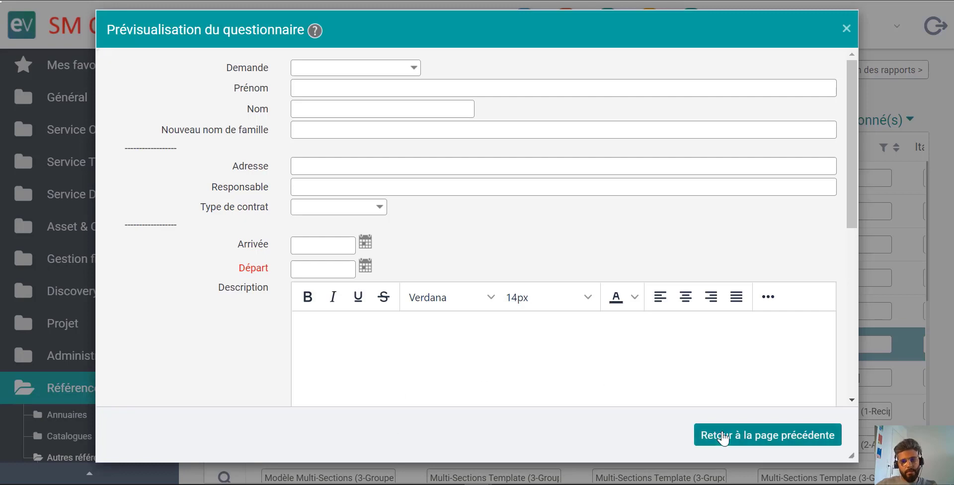
left_click(723, 438)
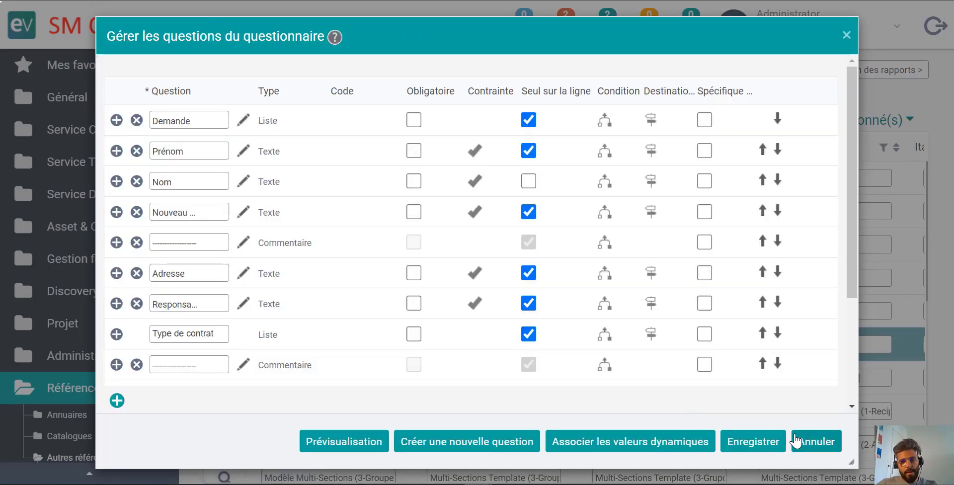
left_click(744, 445)
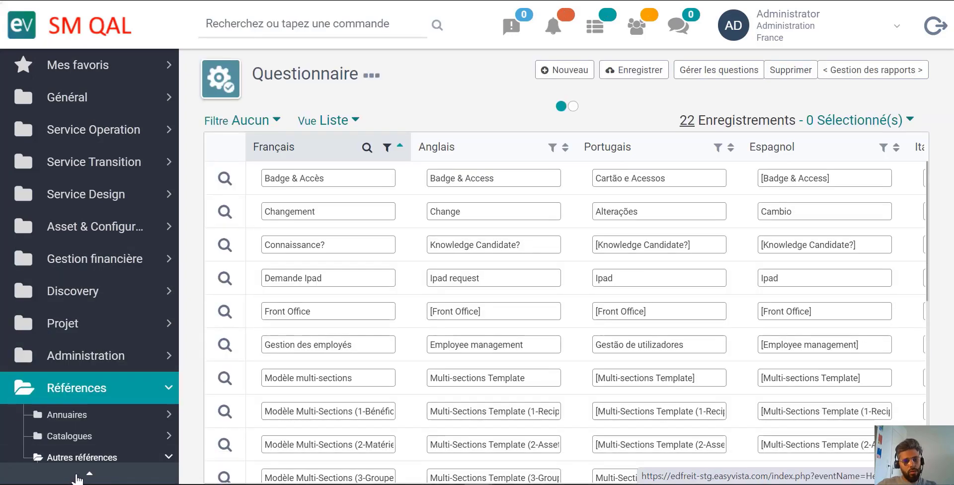
- Search the navigation for workflow, go to Workflows (Operation) and open the workflow Service : Nouvel arrivant*
left_click(78, 476)
type("workflow")
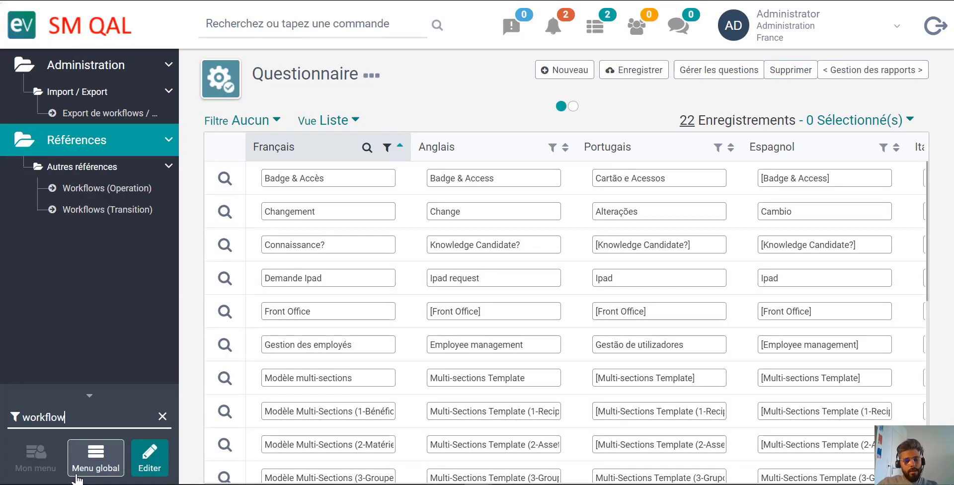
left_click(90, 193)
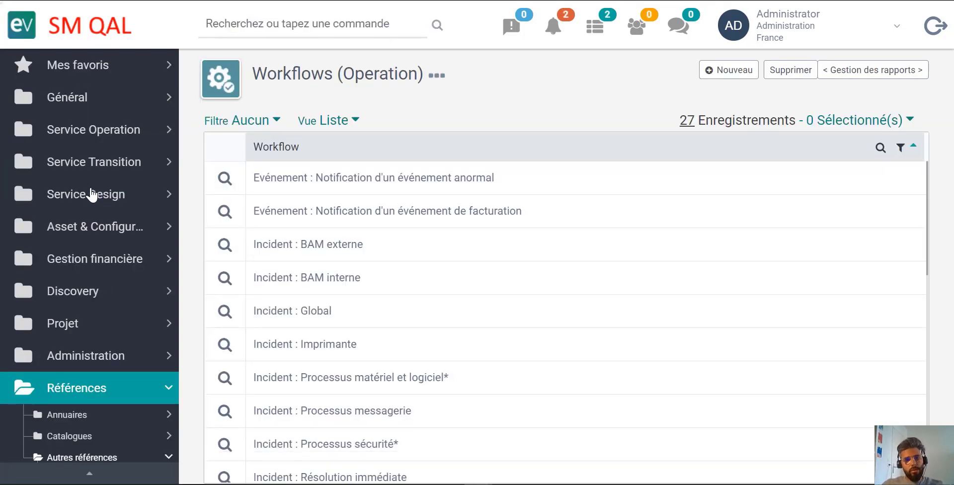
scroll(360, 224, "down", 6)
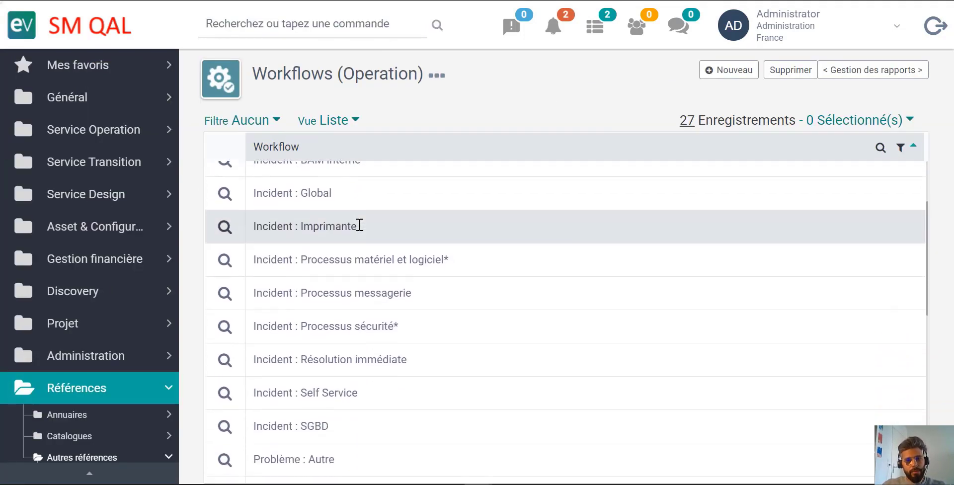
scroll(360, 225, "down", 5)
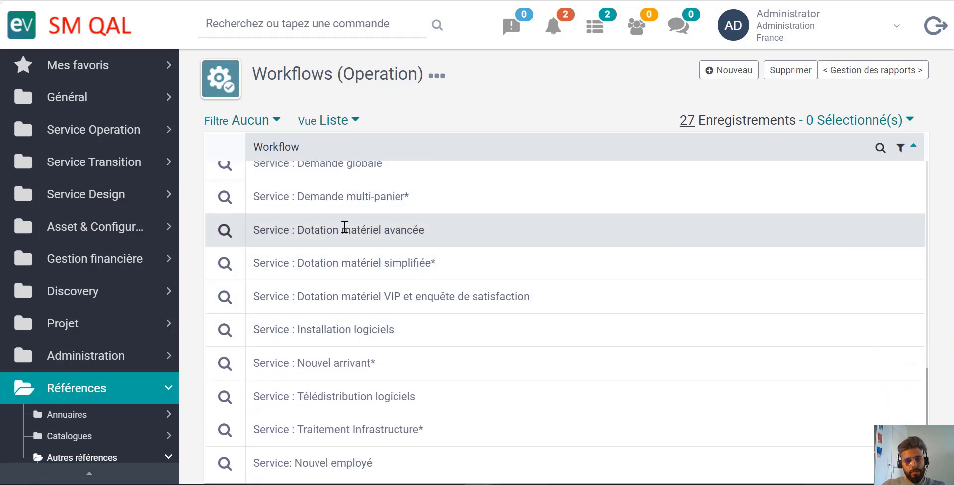
scroll(406, 227, "up", 1)
scroll(260, 345, "down", 1)
left_click(227, 373)
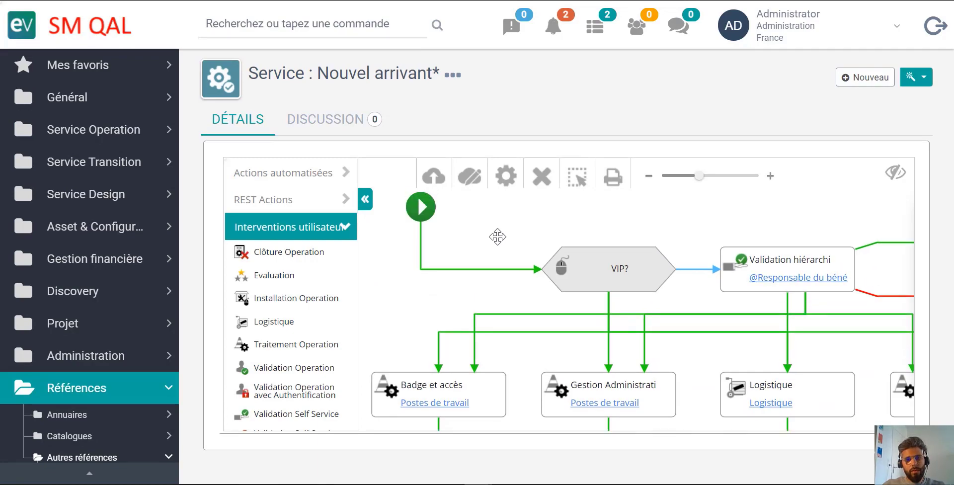
- Assign the Gestion des employés questionnaire to the workflow Service : Nouvel arrivant* and save its properties
double_click(420, 211)
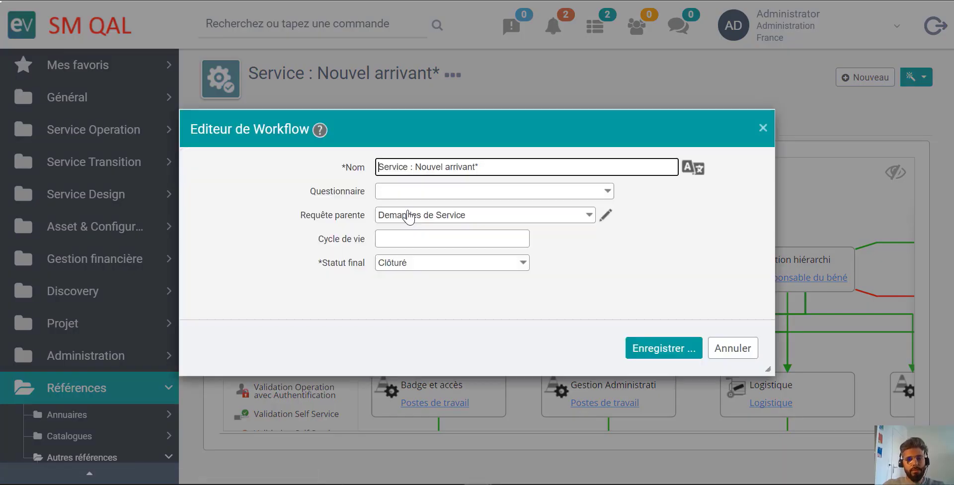
left_click(526, 194)
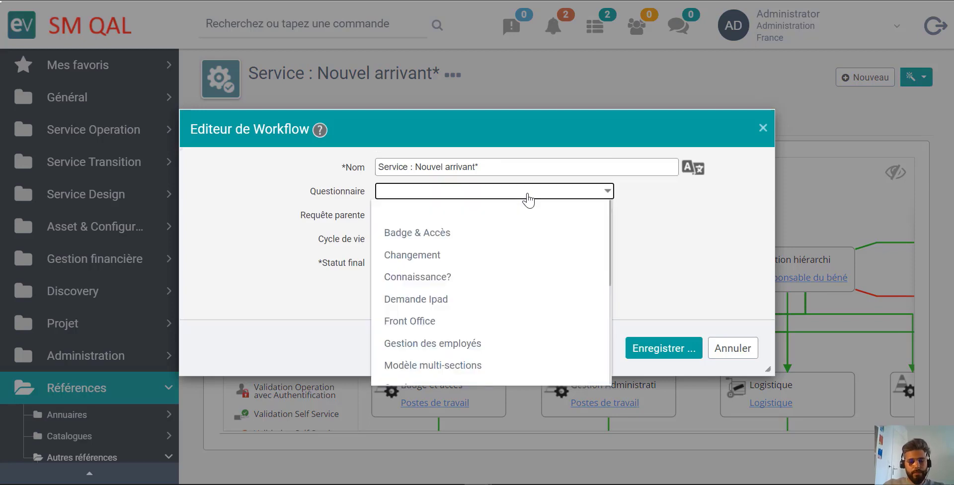
type("gestion")
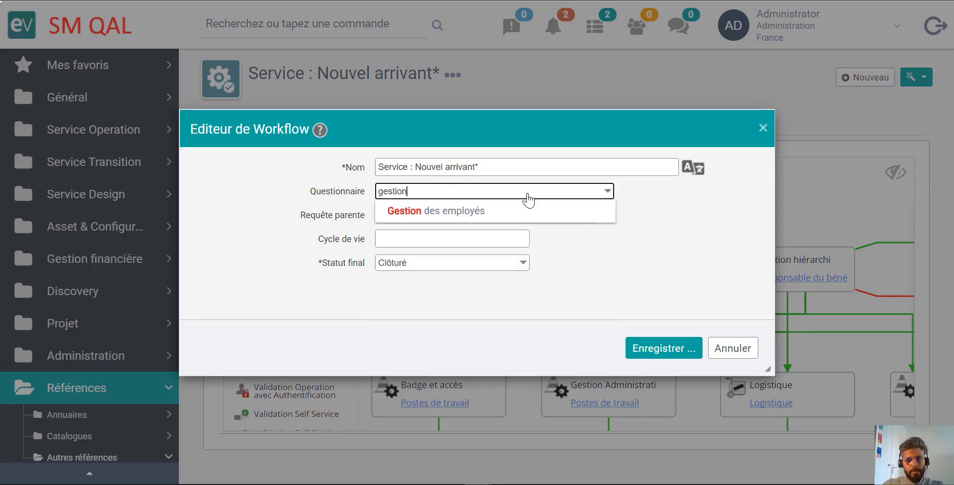
left_click(492, 211)
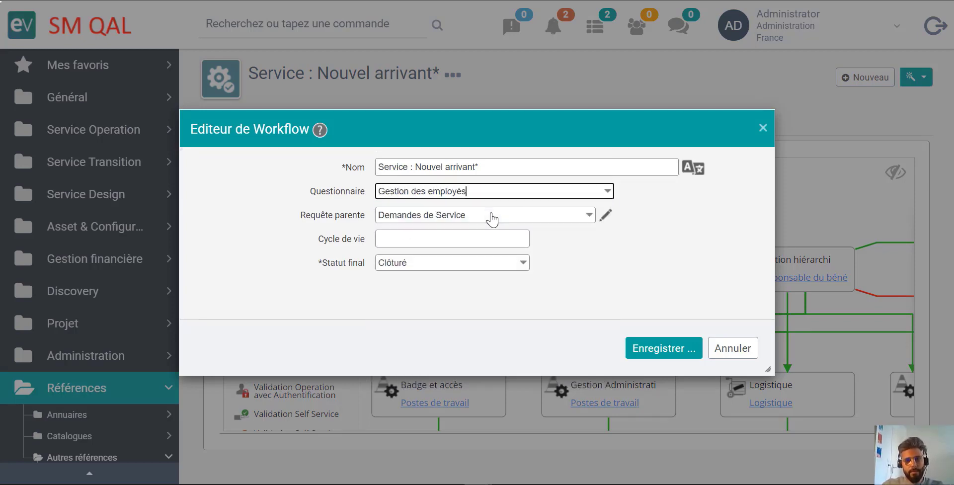
left_click(669, 358)
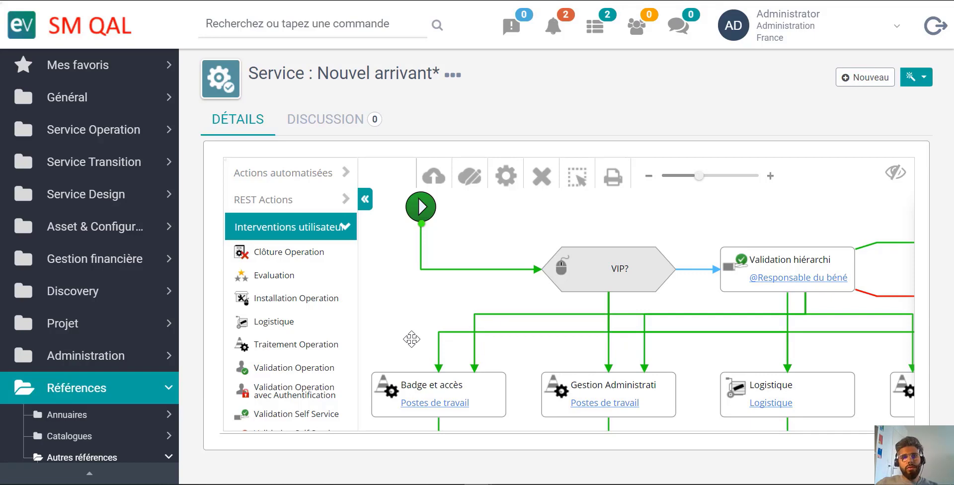
- Filter the global navigation by ques and open the Questionnaire reference list
scroll(300, 337, "down", 1)
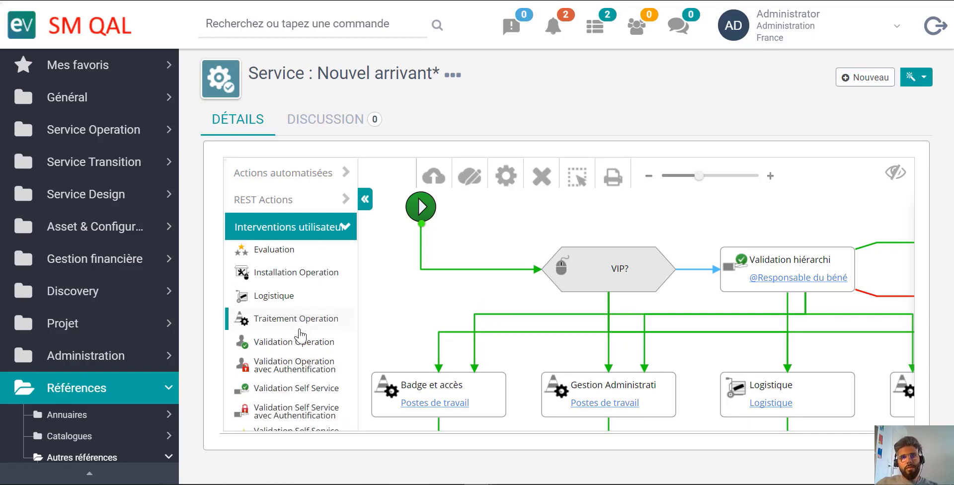
scroll(45, 355, "down", 6)
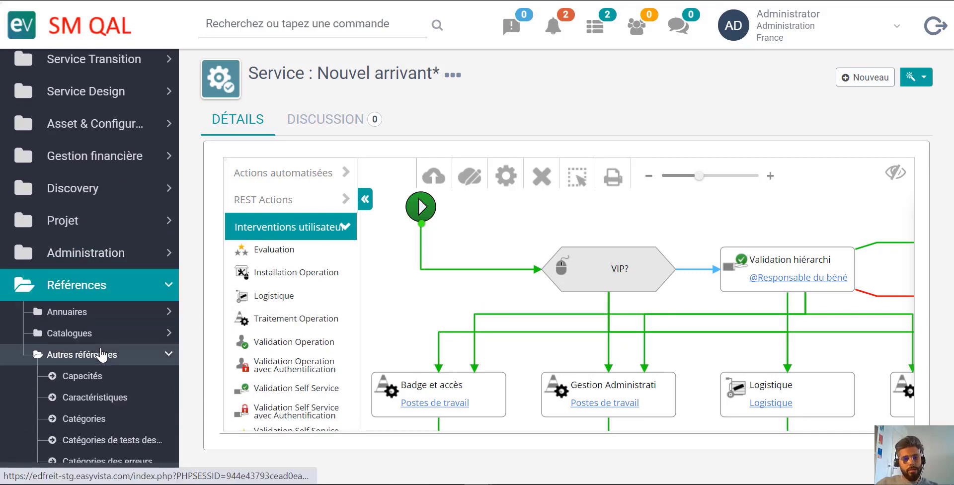
scroll(101, 354, "down", 12)
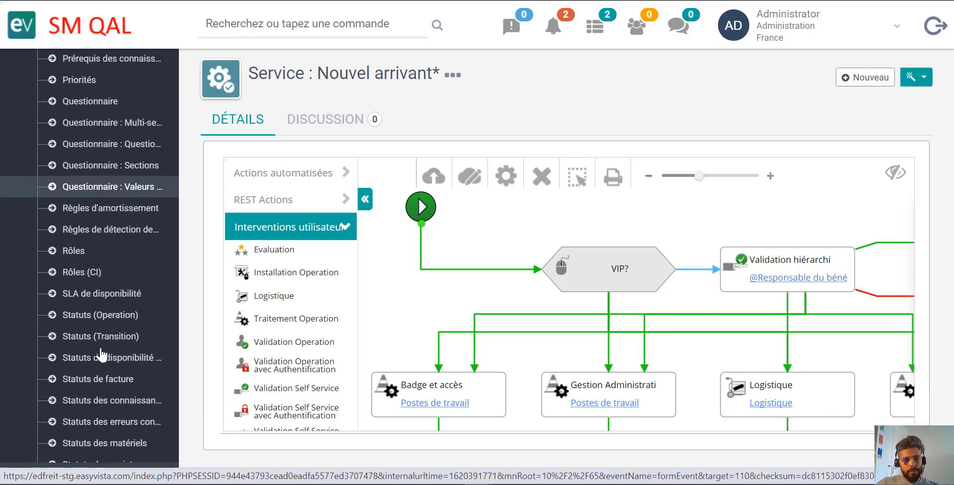
mouse_move(92, 472)
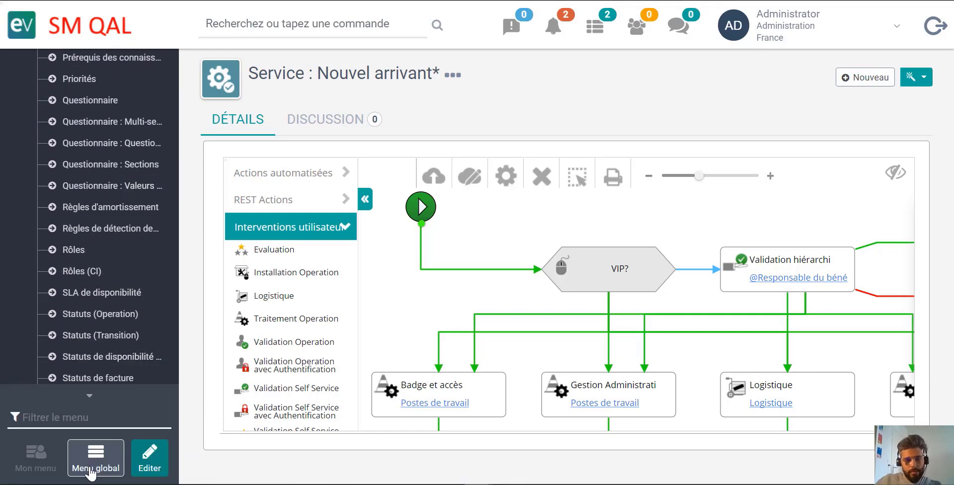
type("ques")
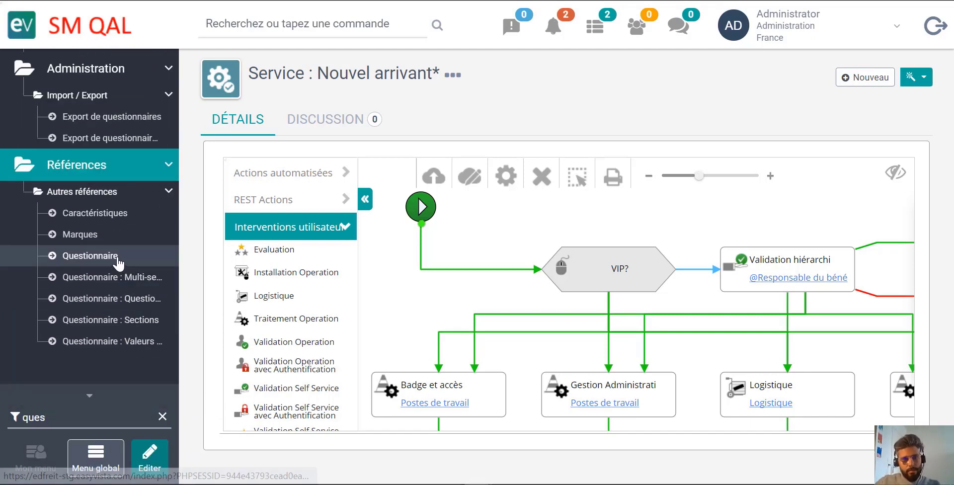
left_click(117, 256)
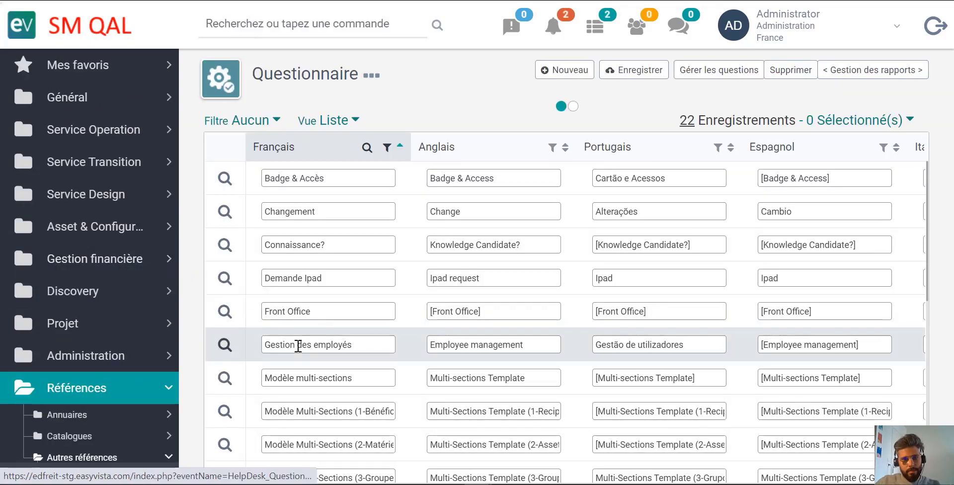
- Open the questionnaire Questionnaire Vide and show its other related items, including the surcharges
scroll(298, 346, "down", 2)
scroll(298, 345, "down", 5)
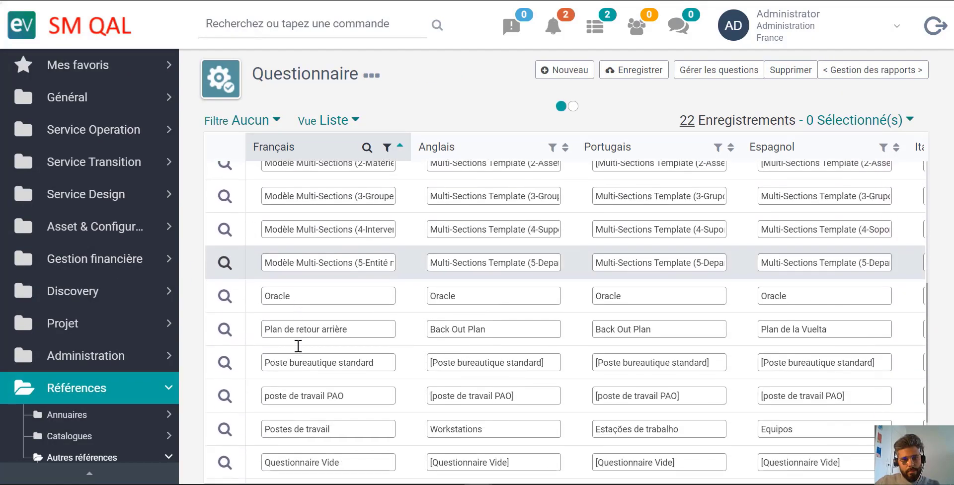
scroll(298, 345, "down", 2)
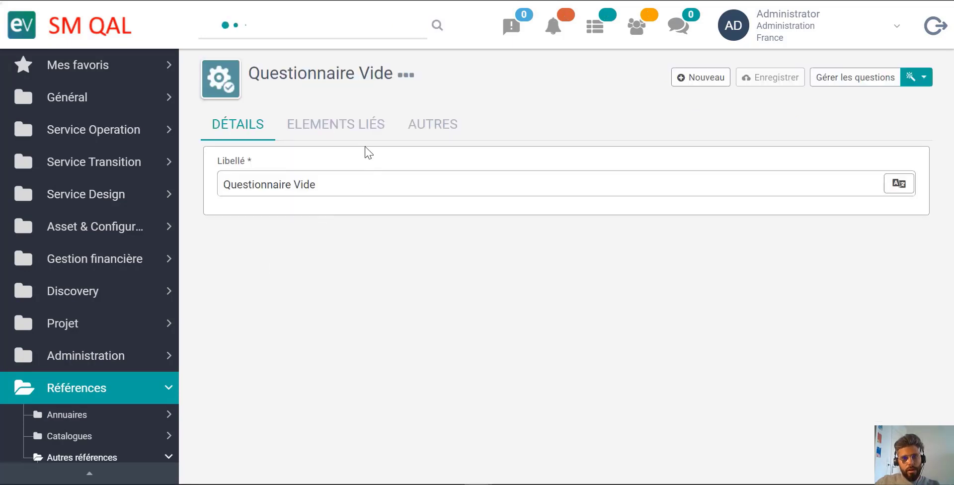
left_click(355, 133)
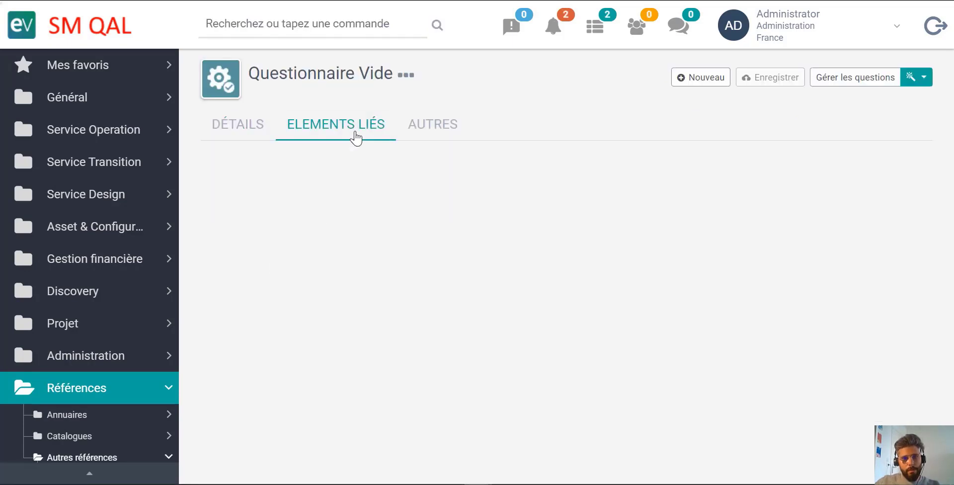
left_click(415, 130)
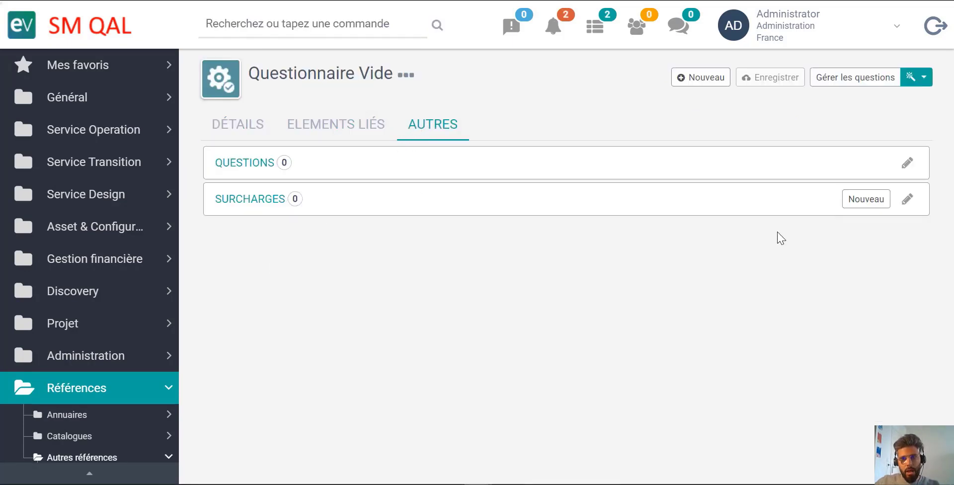
- Add a surcharge with questionnaire Poste bureautique standard and subject Demande de service/Matériels/Nouveau poste bureautique standard*
left_click(867, 199)
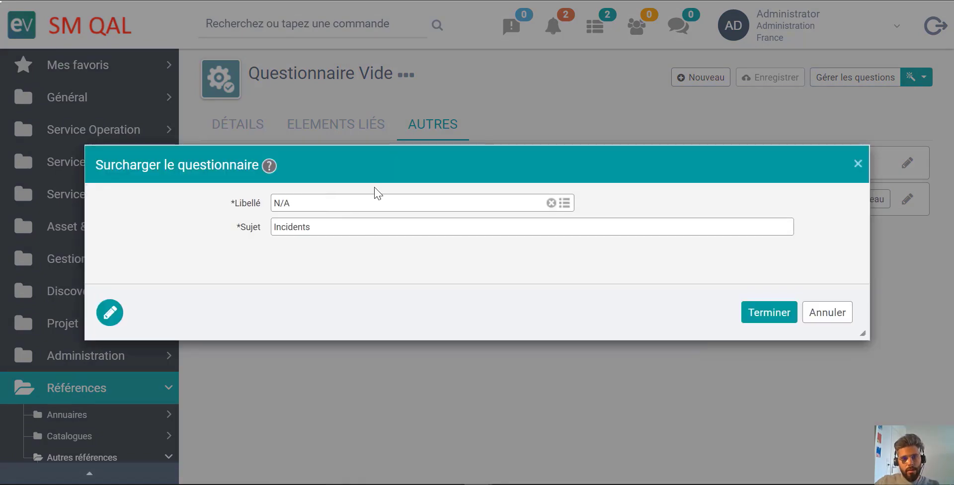
left_click(562, 202)
scroll(227, 337, "down", 7)
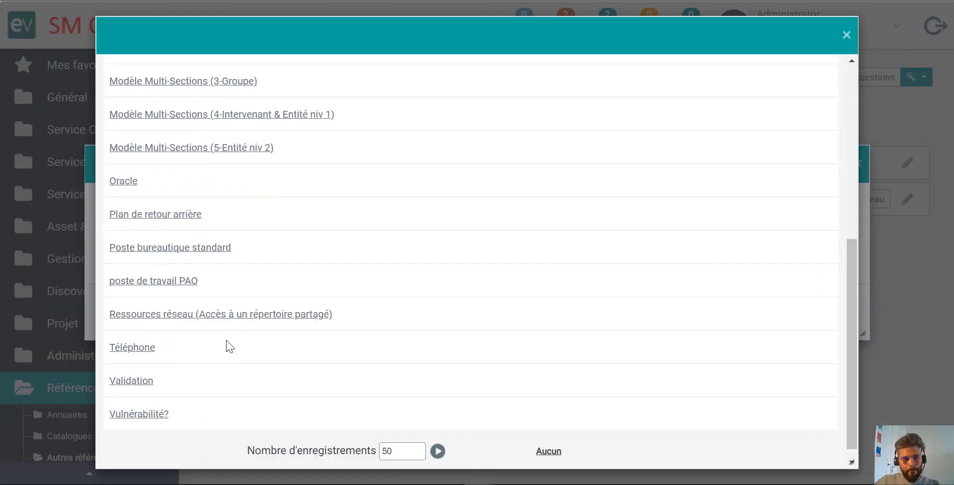
left_click(178, 241)
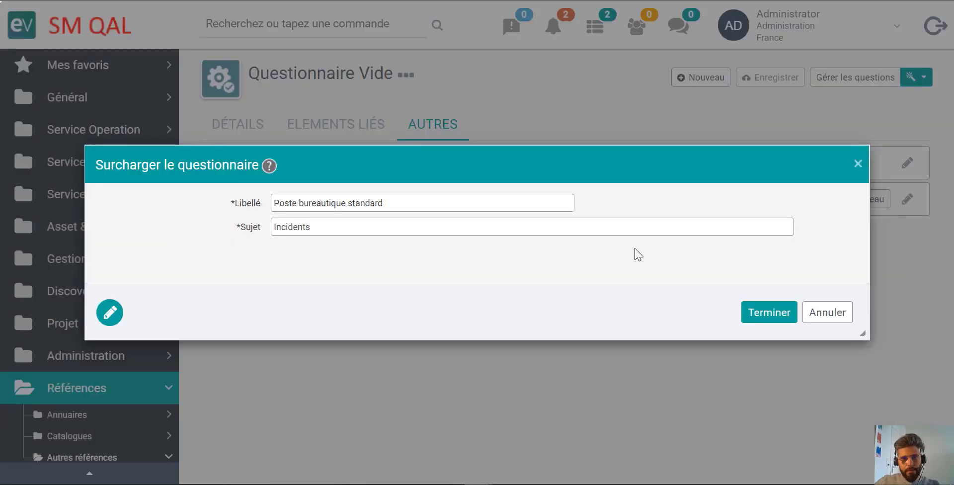
left_click(781, 228)
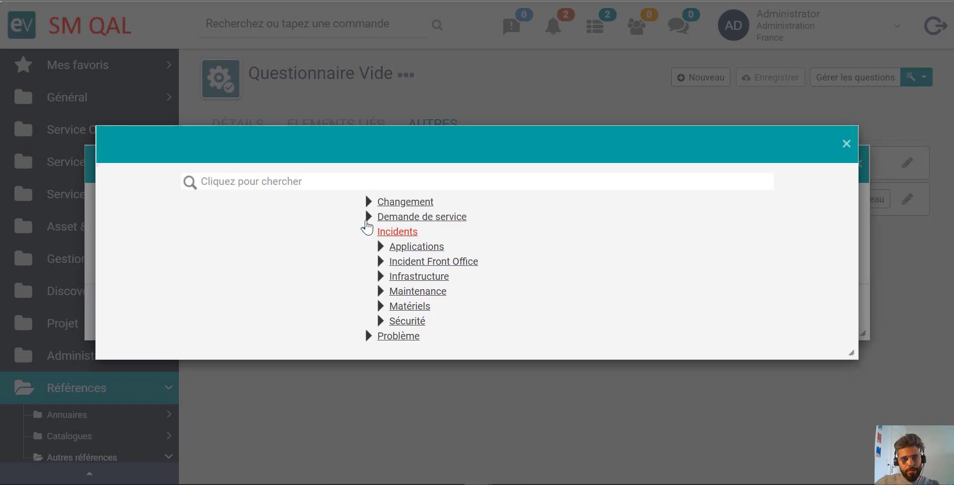
left_click(368, 217)
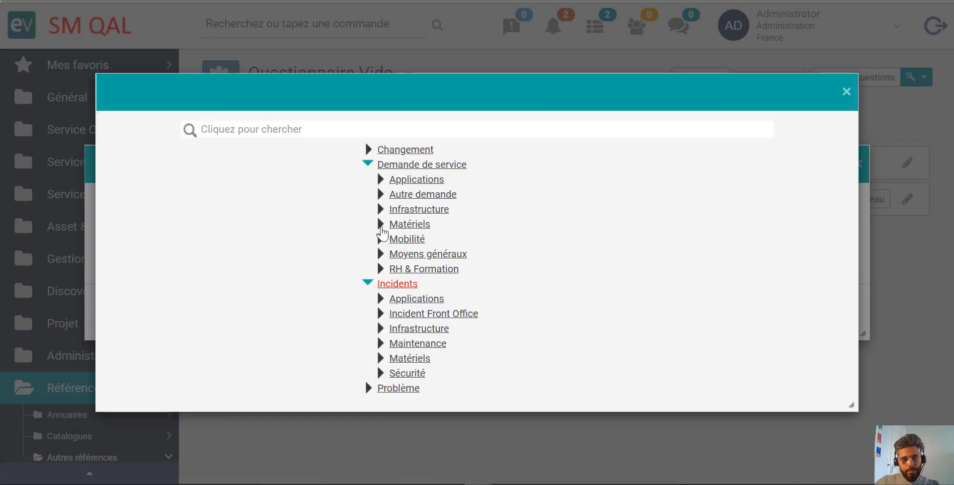
left_click(380, 225)
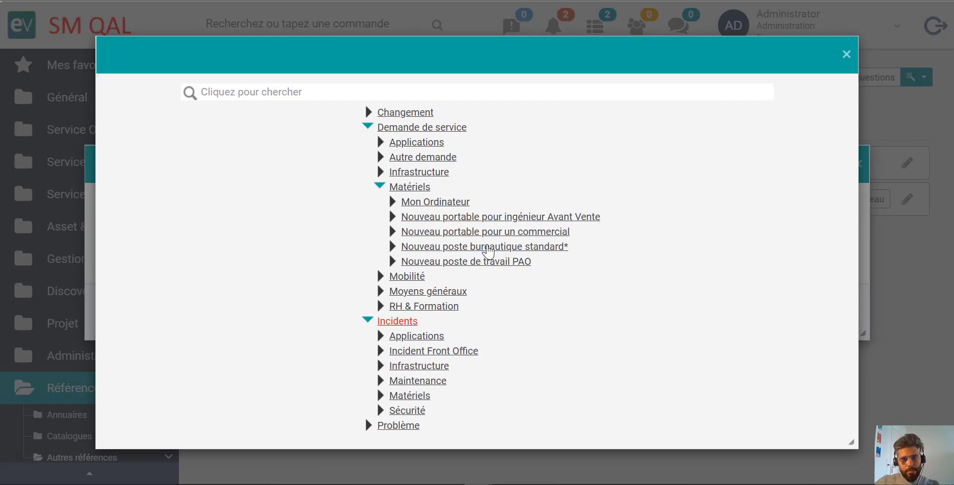
left_click(434, 248)
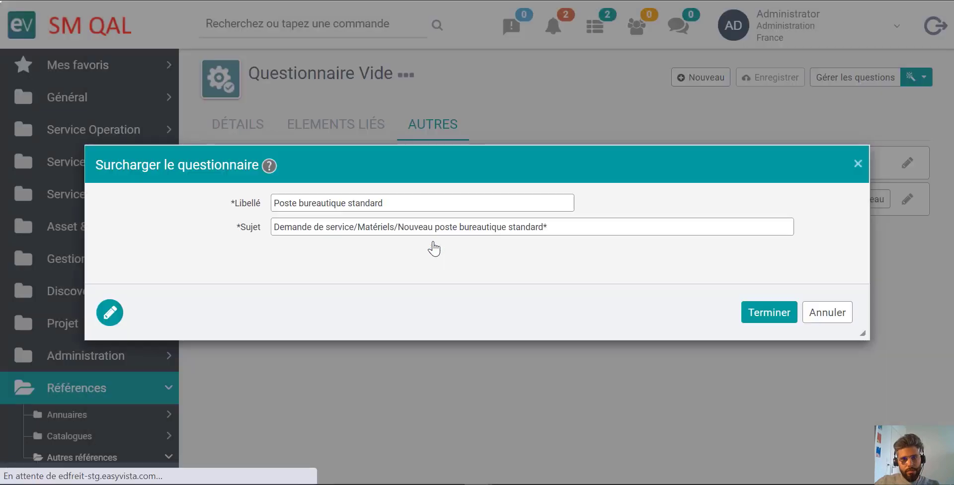
left_click(750, 313)
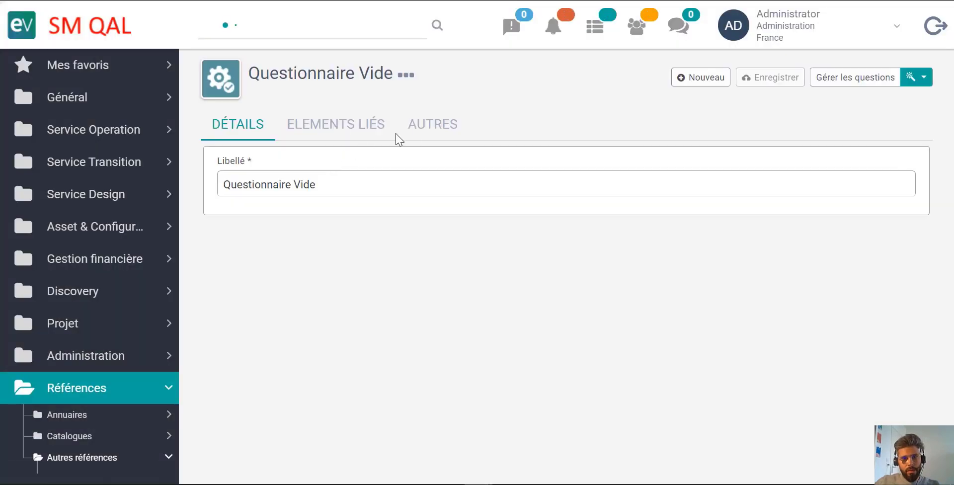
- From the linked elements of Questionnaire Vide, add a surcharge with questionnaire poste de travail PAO and subject Demande de service/Matériels/Nouveau poste de travail PAO
left_click(374, 131)
left_click(417, 131)
left_click(356, 132)
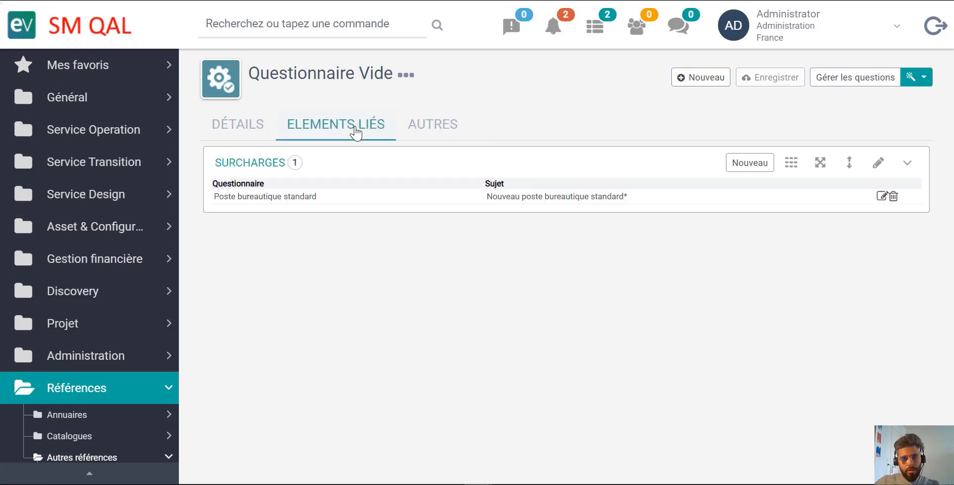
left_click(735, 164)
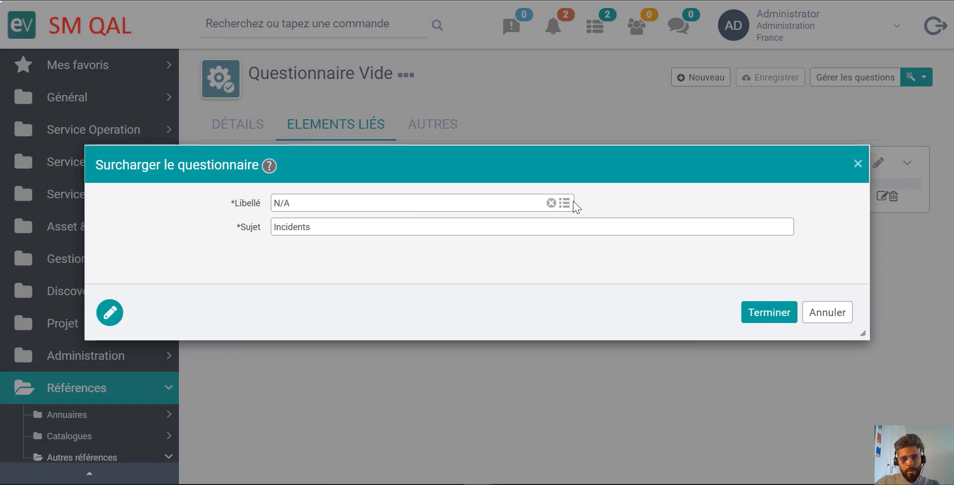
left_click(565, 203)
scroll(233, 308, "down", 7)
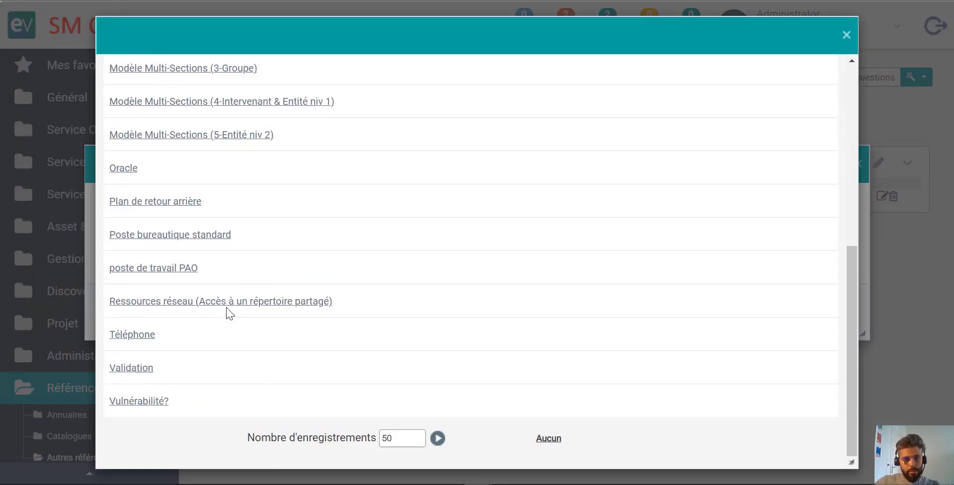
left_click(173, 272)
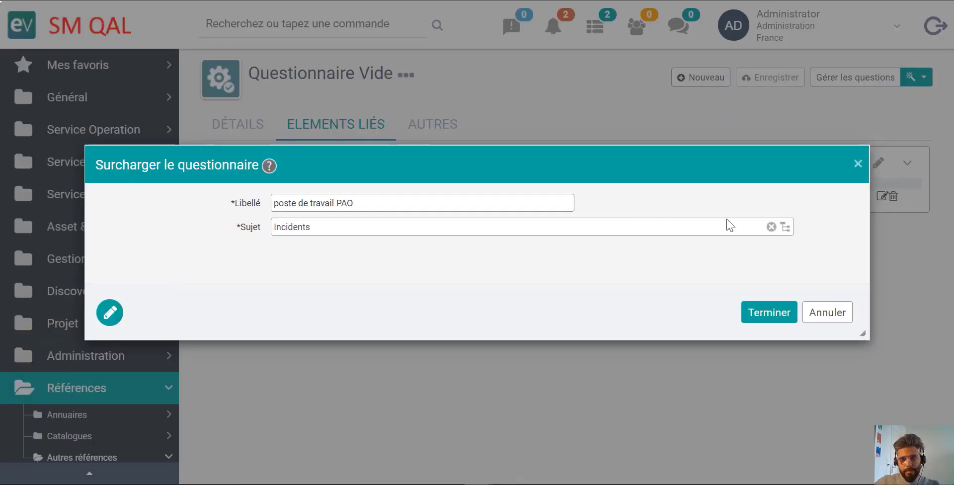
left_click(787, 229)
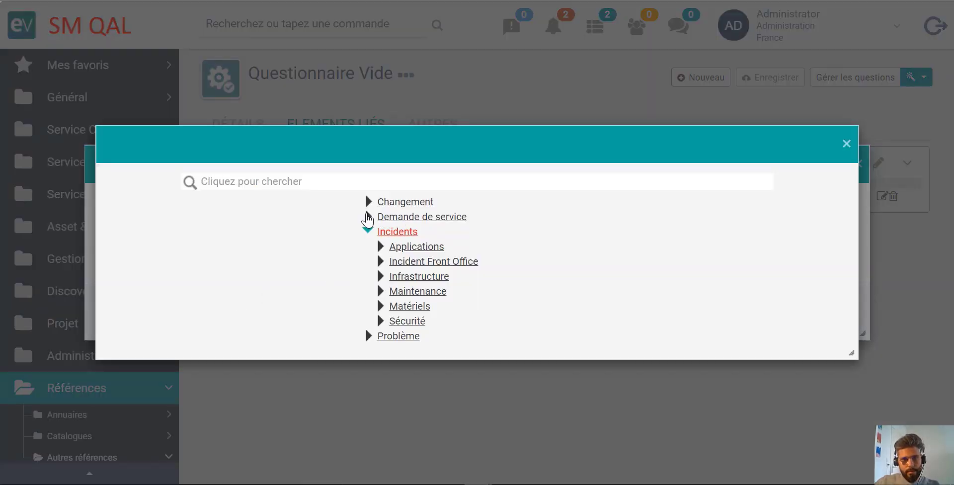
left_click(367, 217)
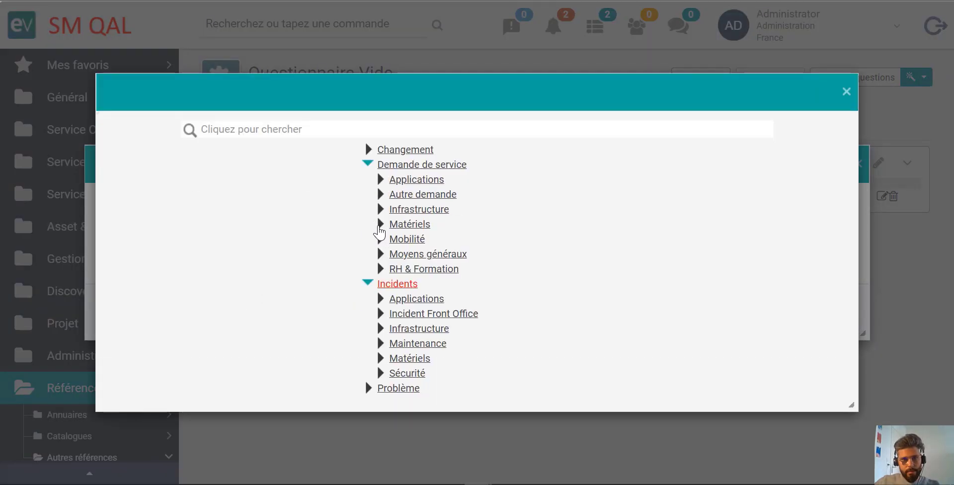
left_click(380, 224)
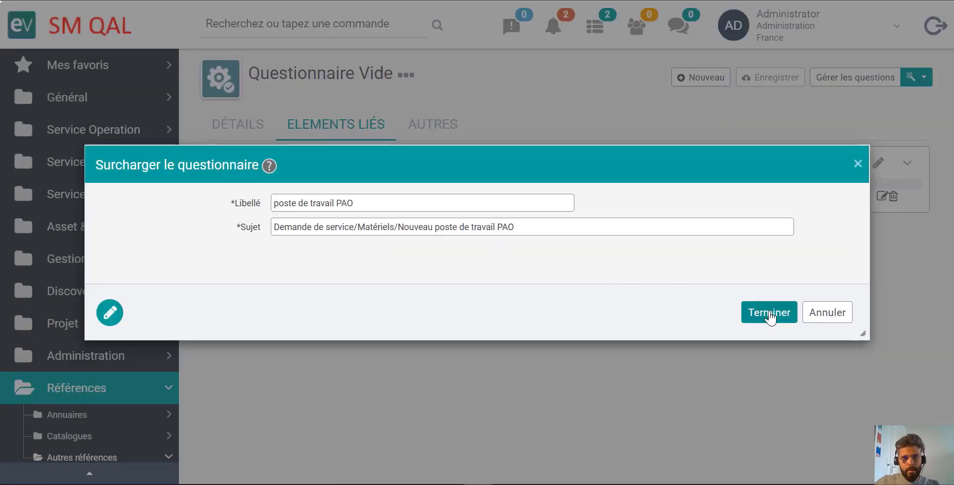
left_click(769, 312)
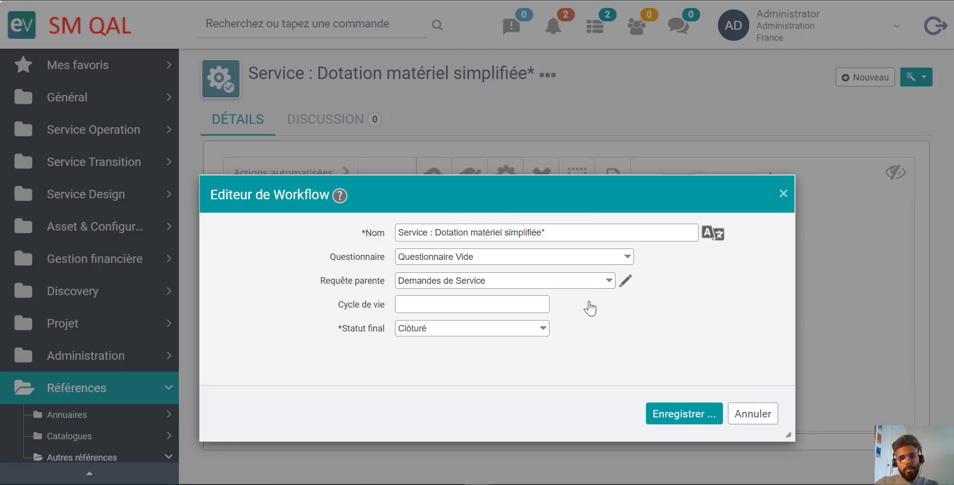
- Save the workflow Service : Dotation matériel simplifiée* with Questionnaire Vide as its questionnaire, and review the surcharges linked to Questionnaire Vide
left_click(686, 425)
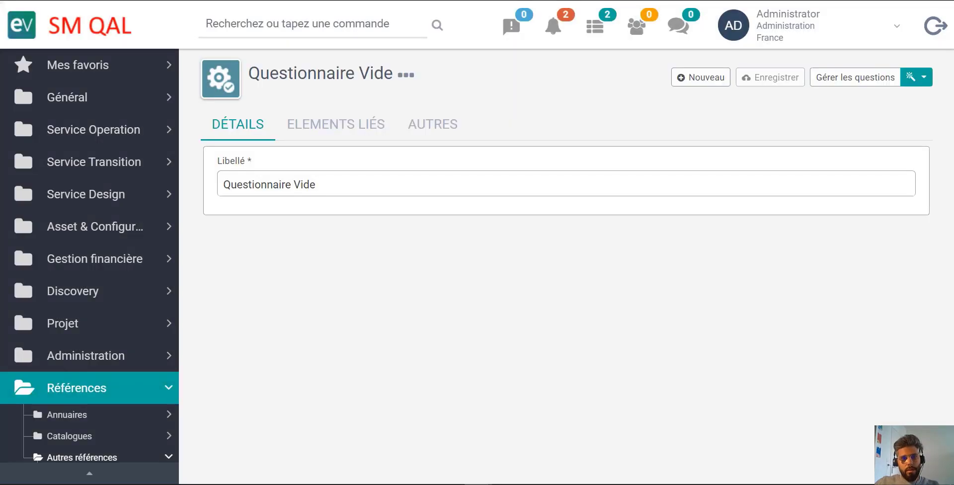
left_click(332, 129)
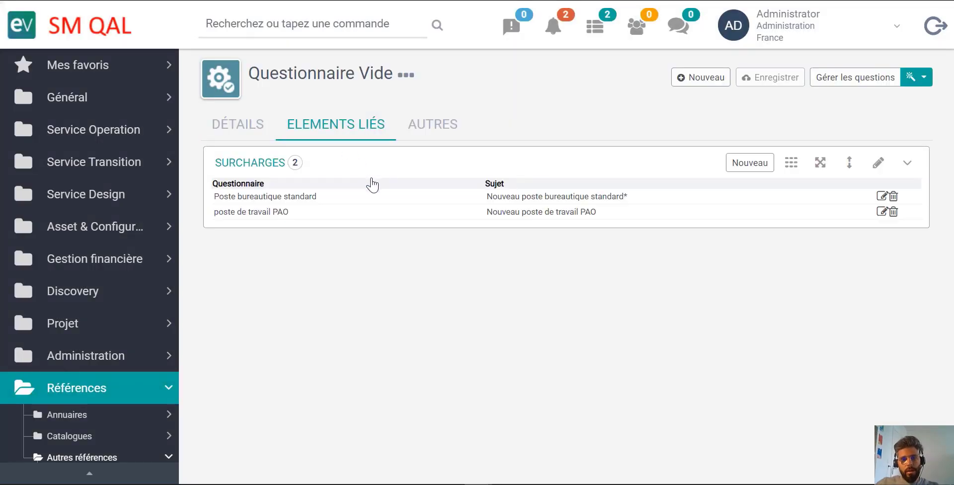
left_click(468, 199)
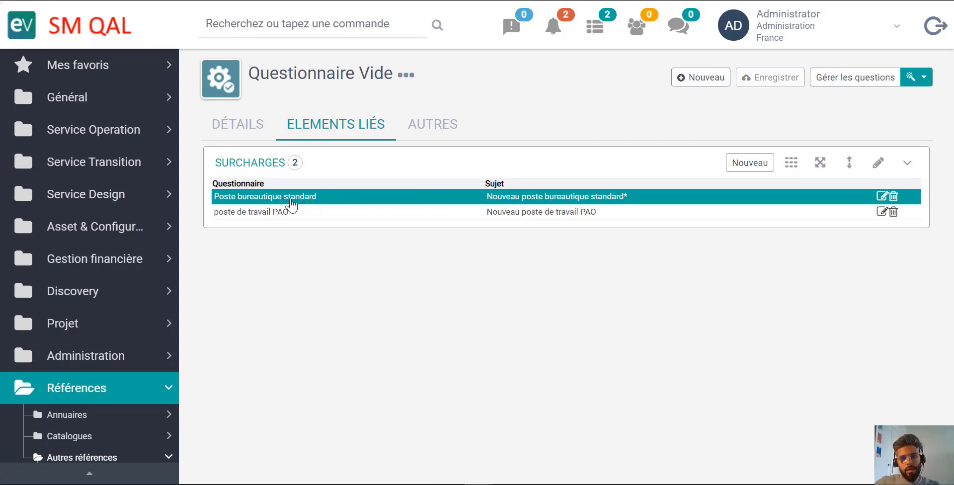
left_click(468, 214)
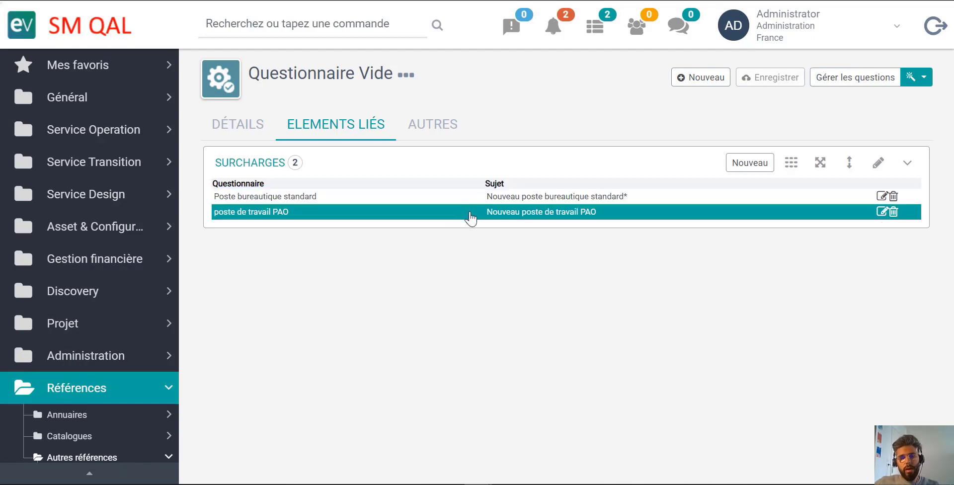